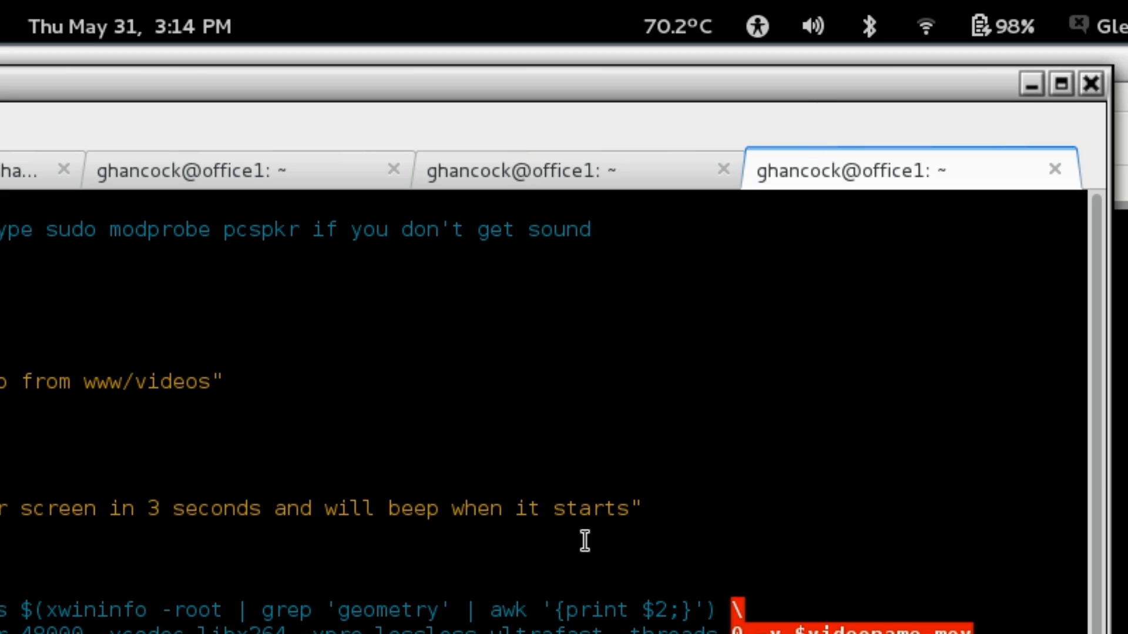
# - Check the ffmpeg capture's recording source and the input devices in PulseAudio Volume Control, and view the screencast-local.sh script
pyautogui.click(533, 177)
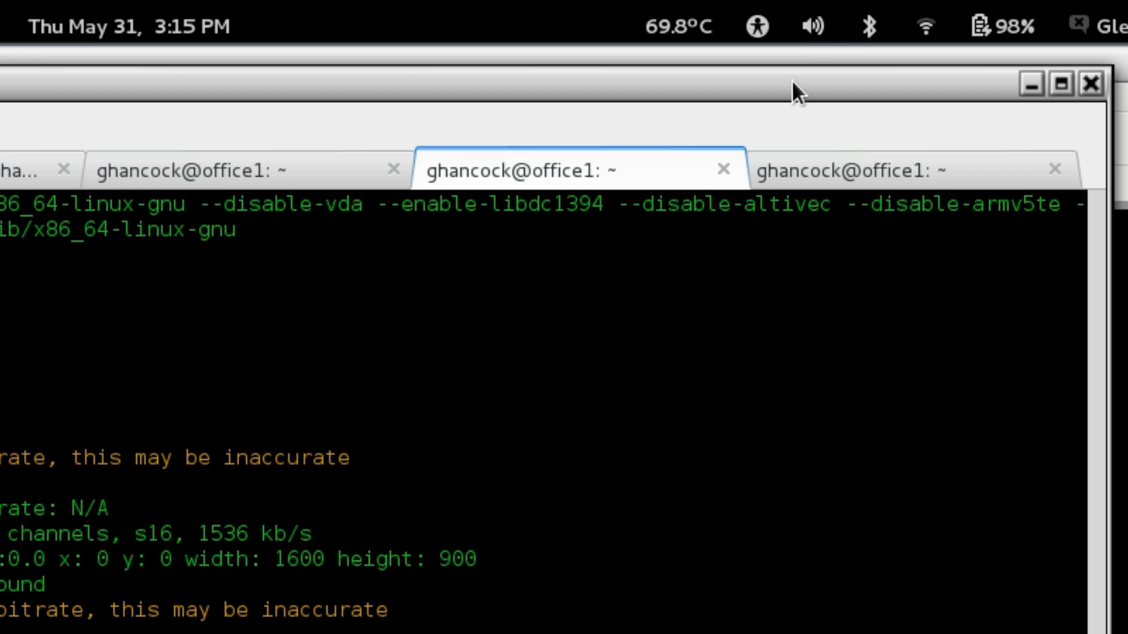
pyautogui.click(813, 28)
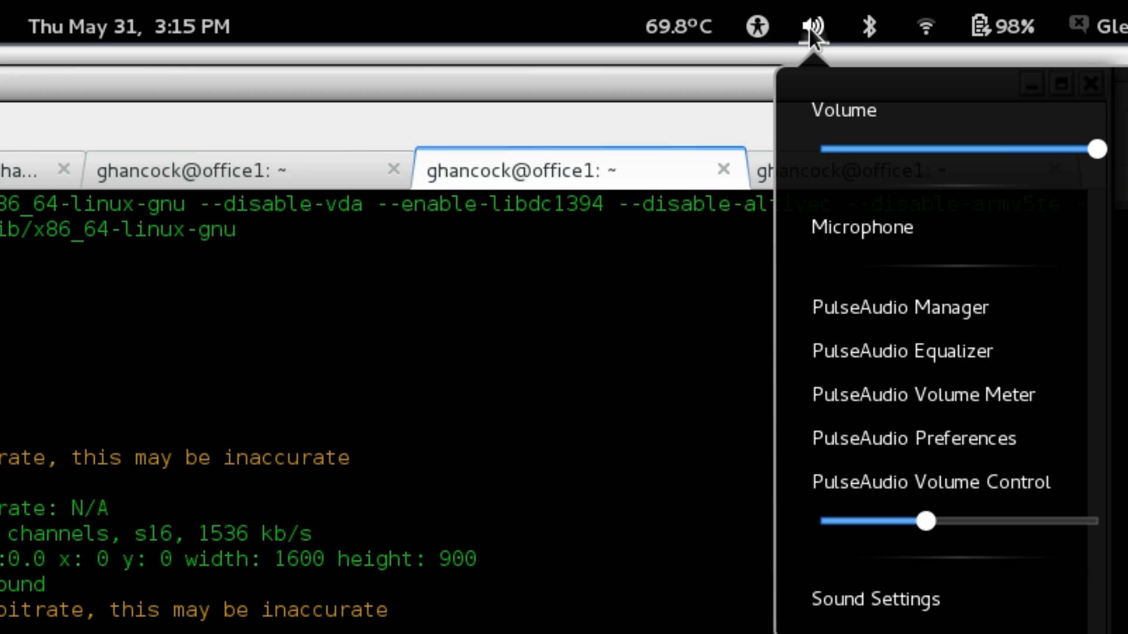
pyautogui.click(1003, 490)
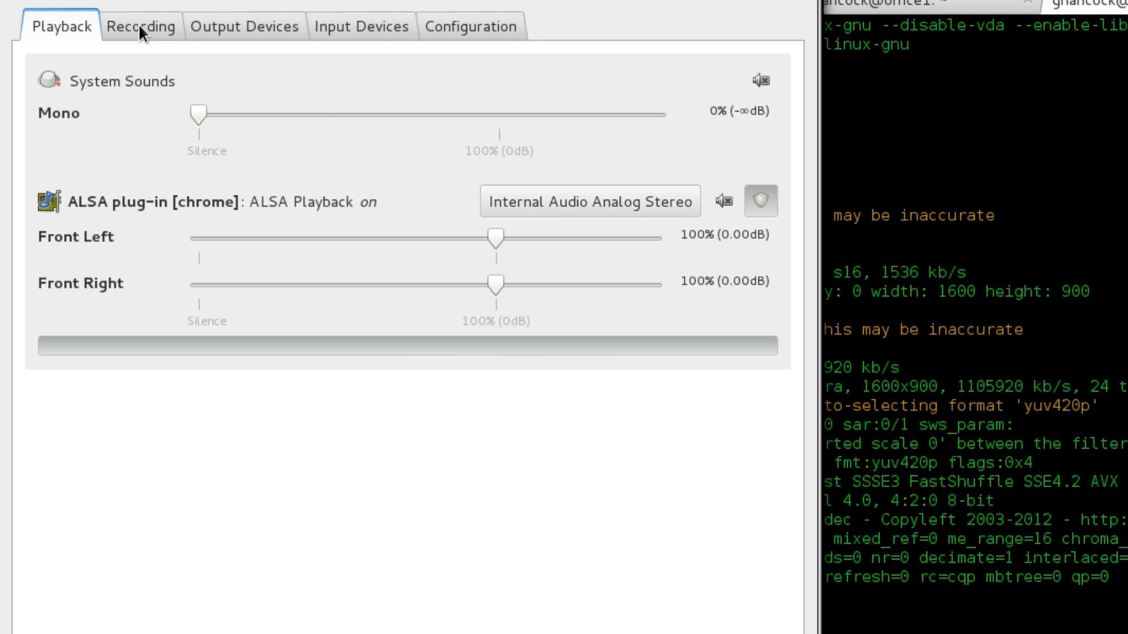
pyautogui.click(141, 32)
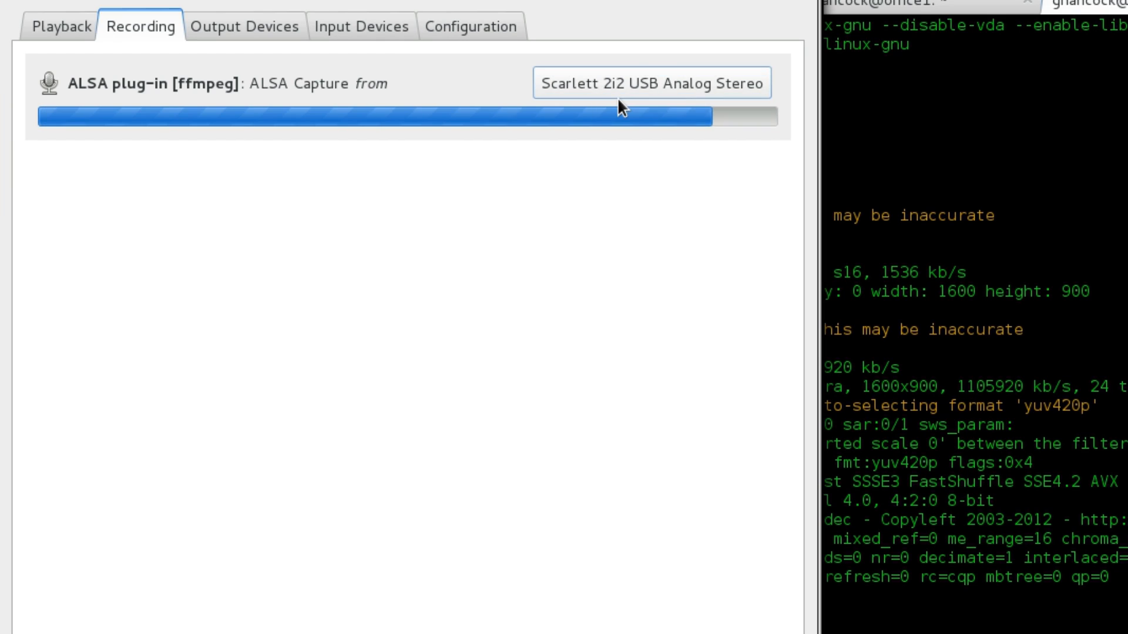
pyautogui.click(357, 27)
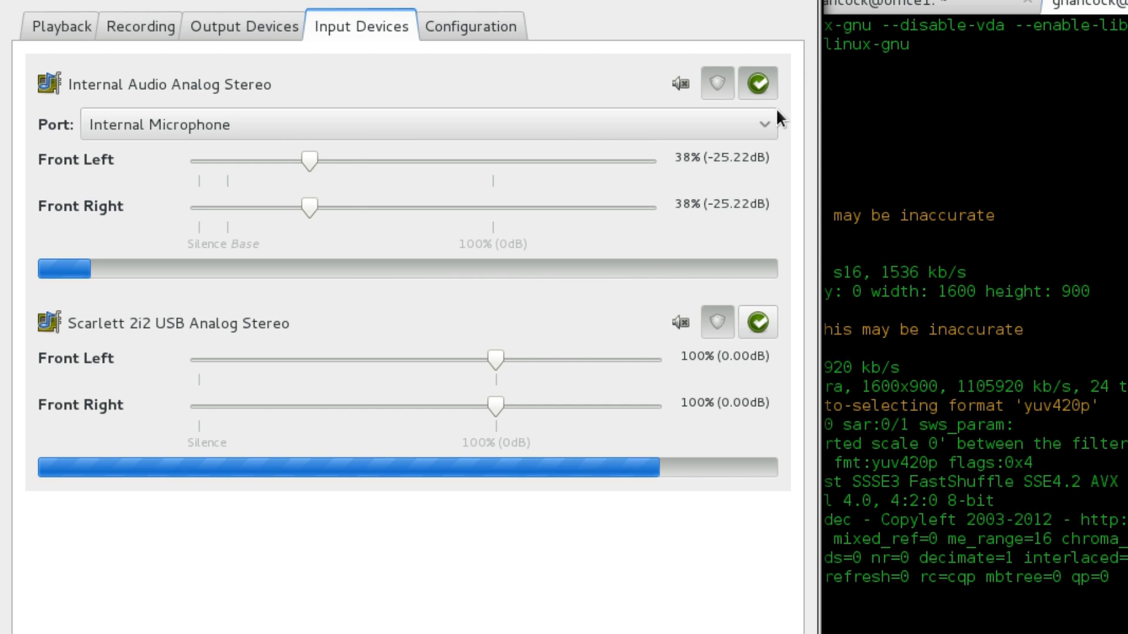
pyautogui.click(805, 2)
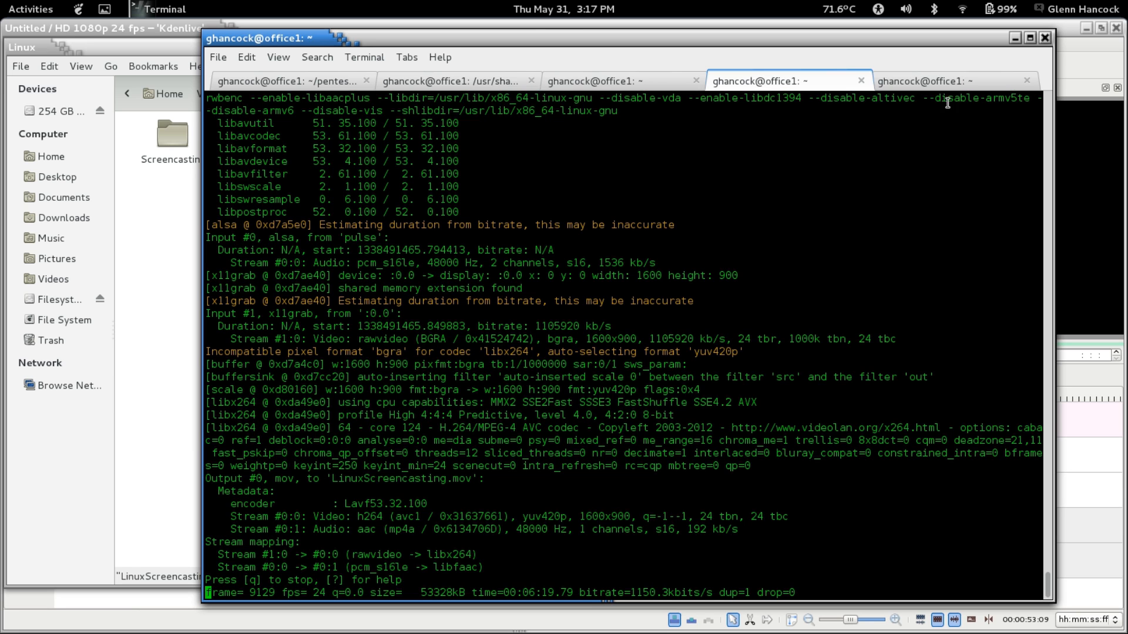
pyautogui.click(940, 82)
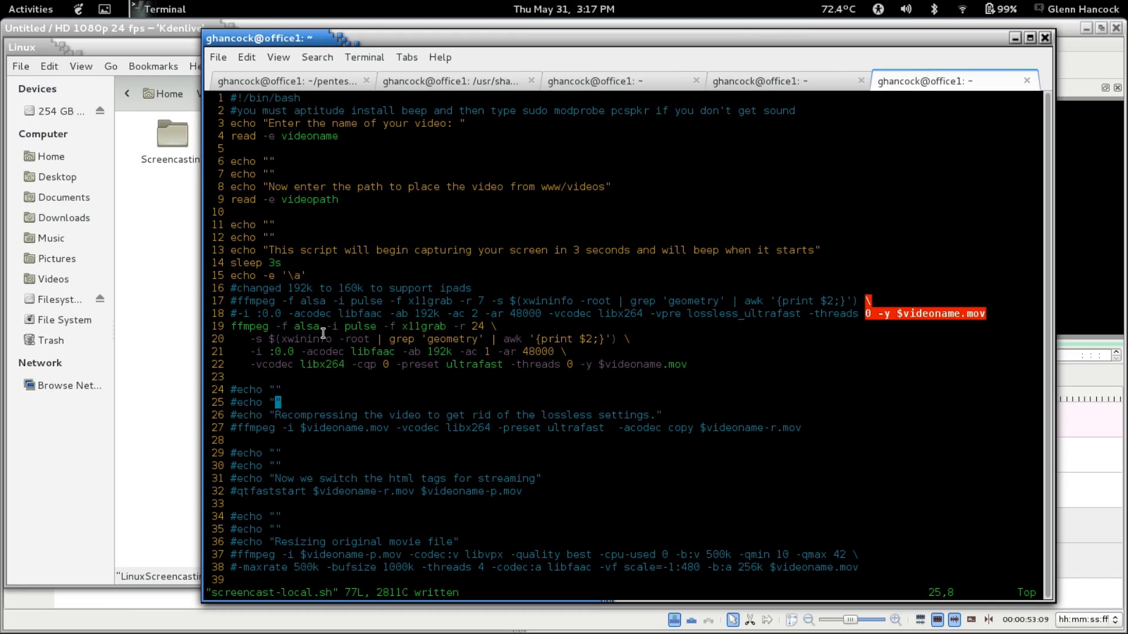
# - Switch to Kdenlive, add ViewCorrespondence.mov to the project and place it at the start of the Video 1 track
pyautogui.press('super')
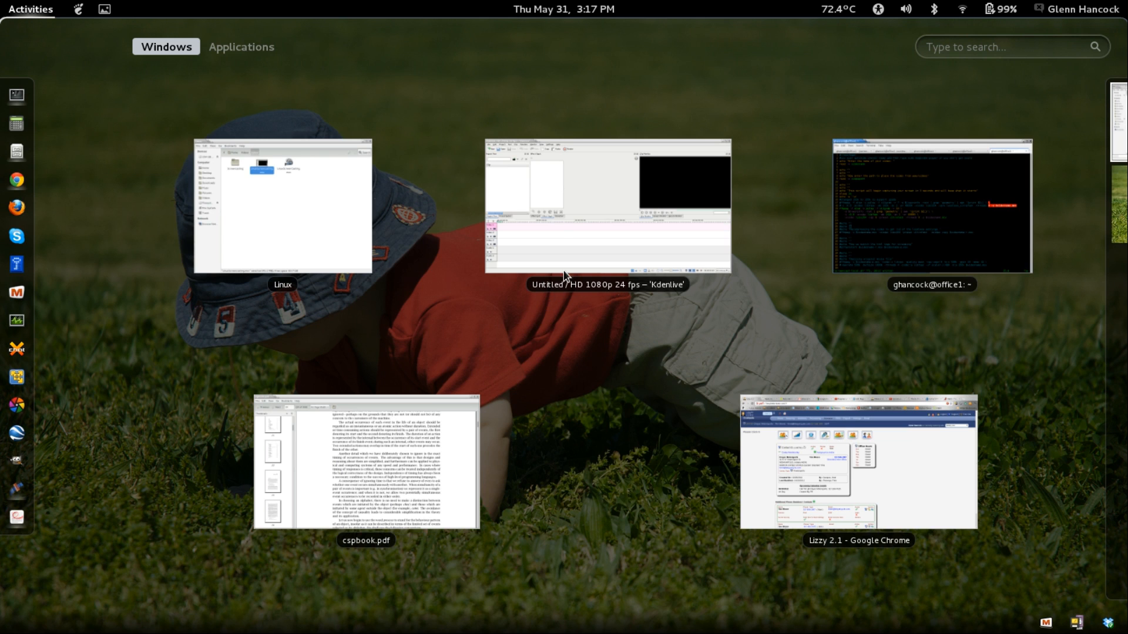
pyautogui.click(552, 232)
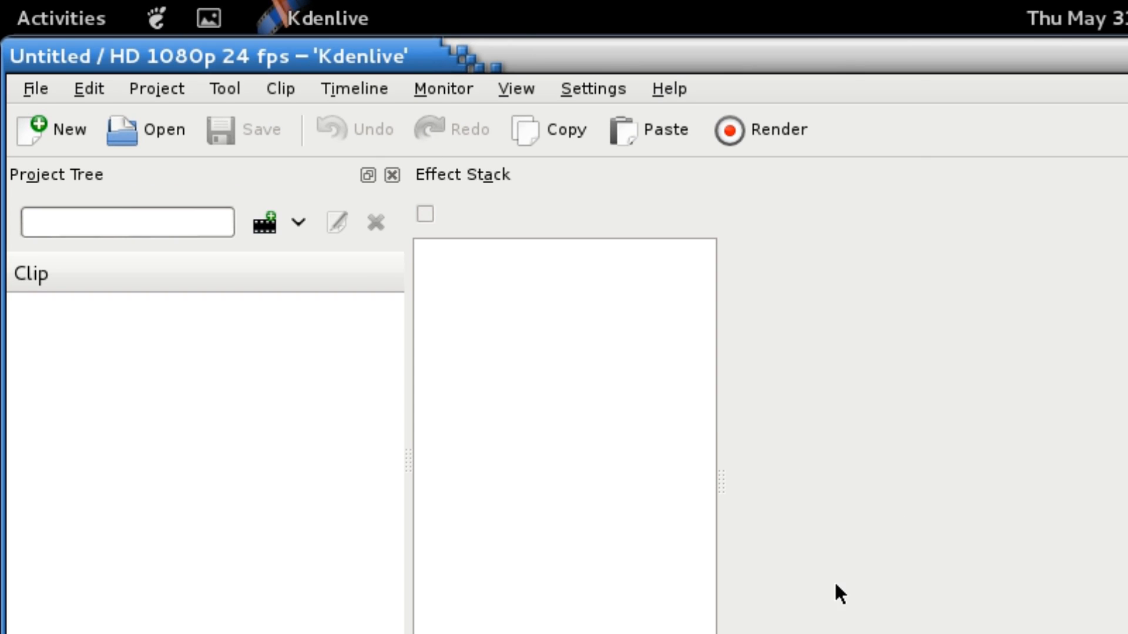
pyautogui.click(157, 89)
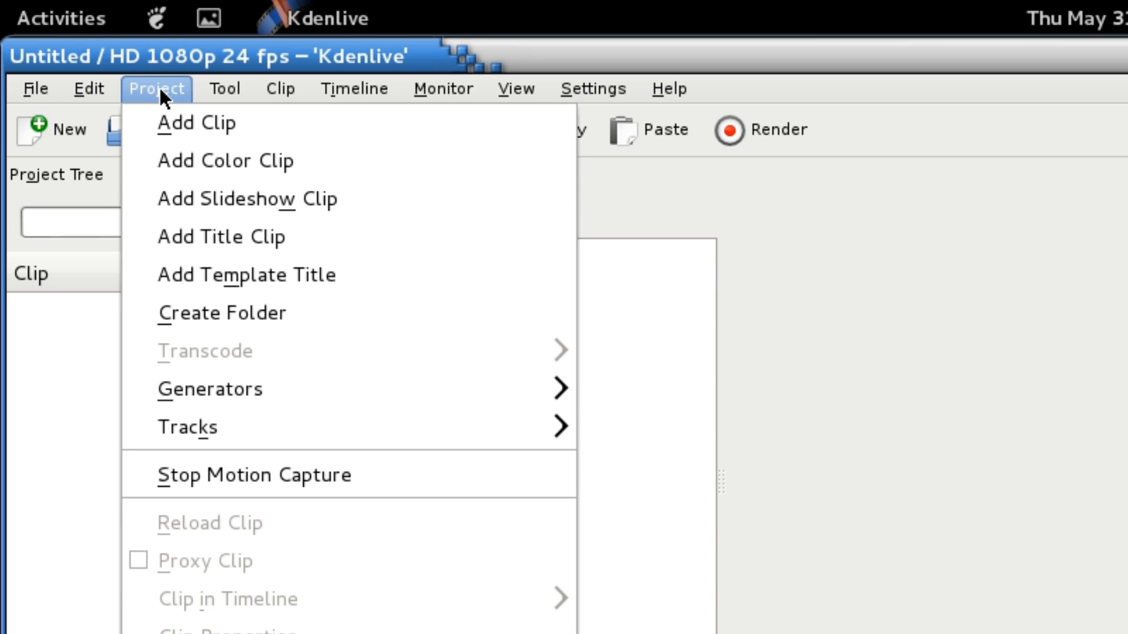
pyautogui.click(176, 121)
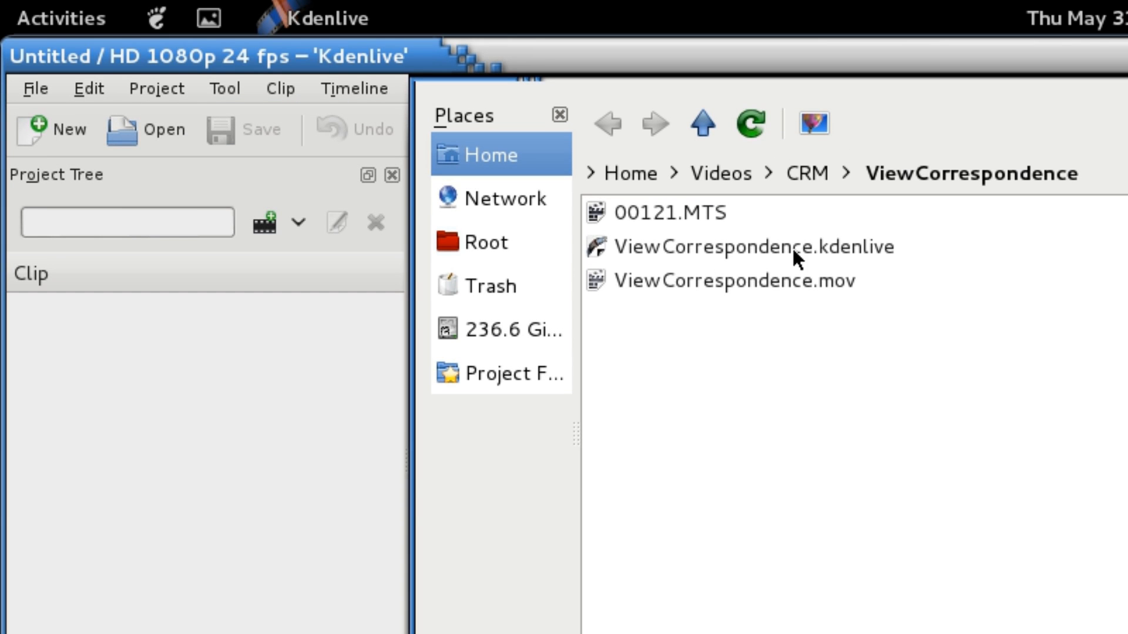
pyautogui.doubleClick(712, 282)
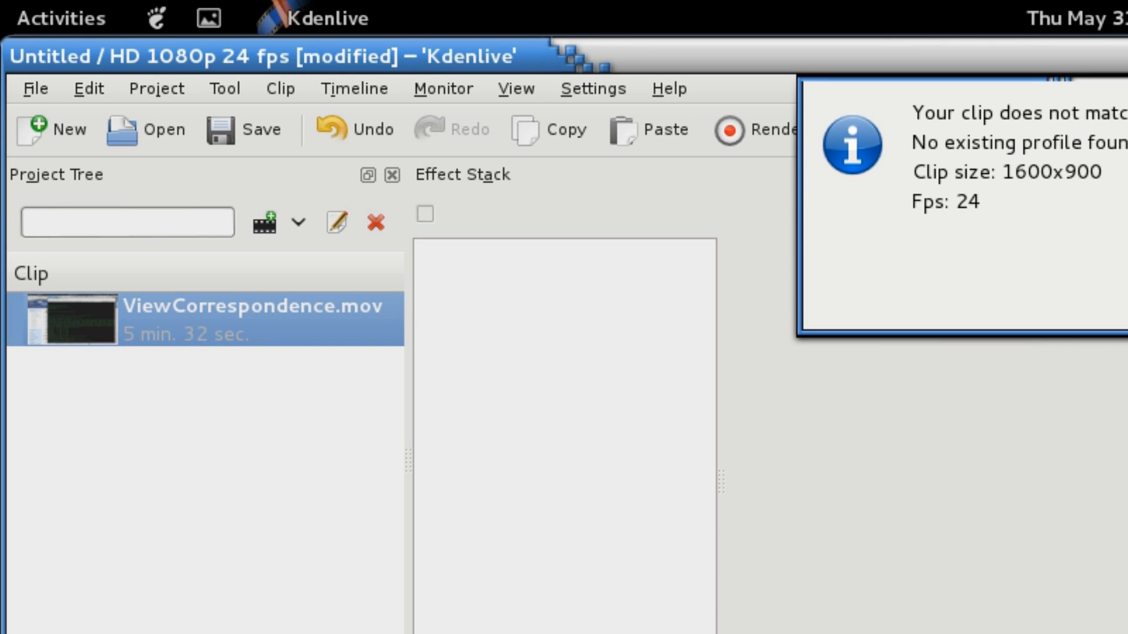
pyautogui.press('Return')
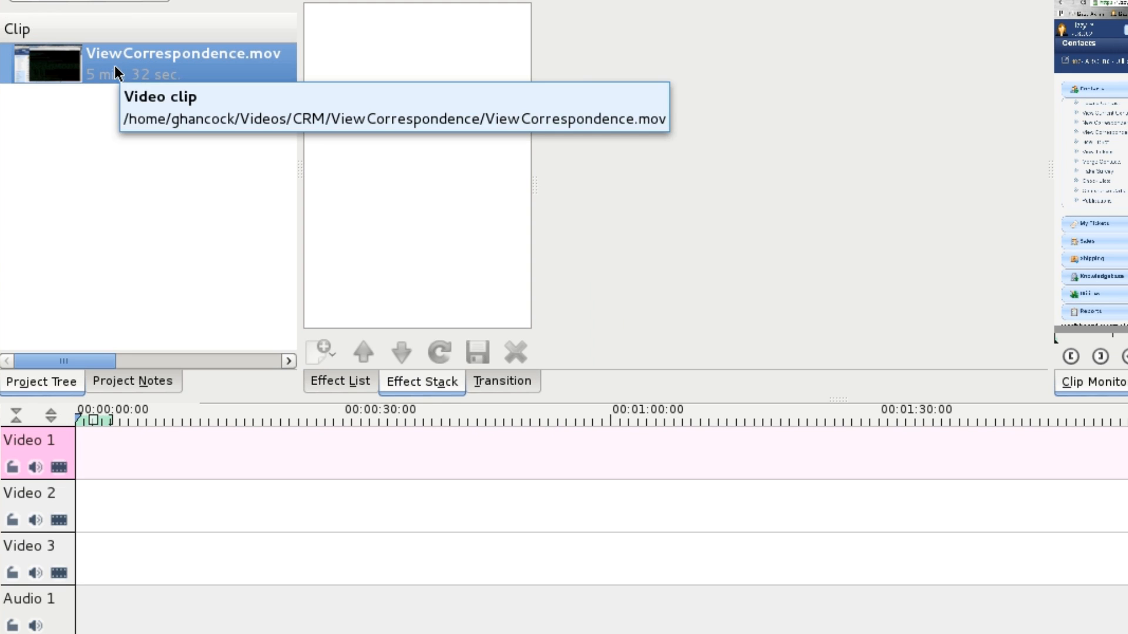
pyautogui.moveTo(116, 71); pyautogui.dragTo(105, 456)
pyautogui.moveTo(258, 456); pyautogui.dragTo(223, 459)
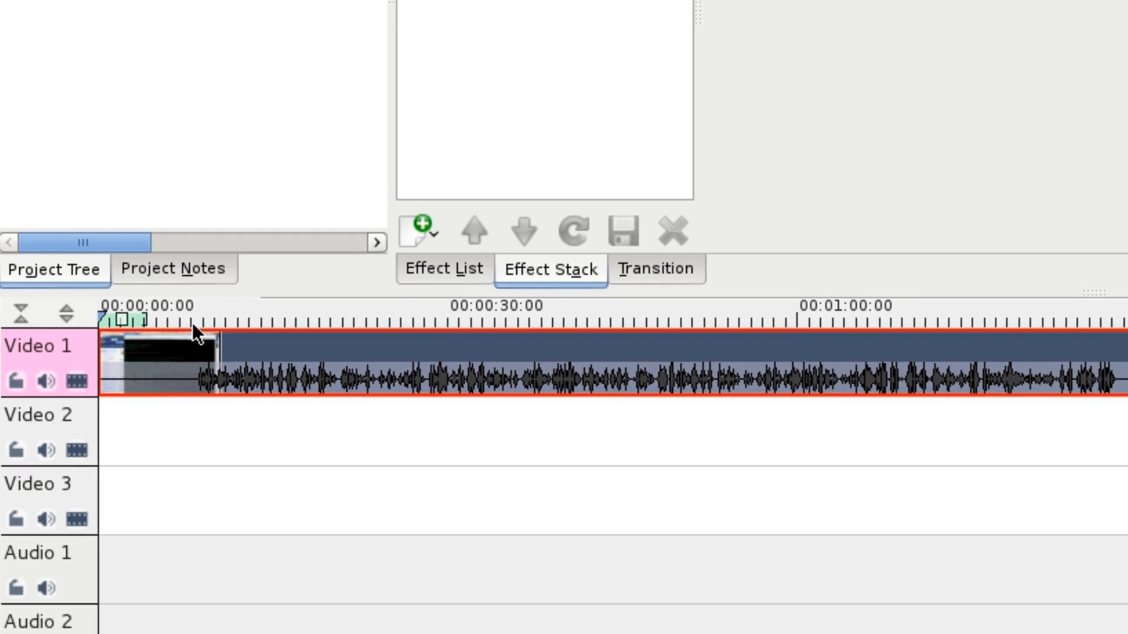
# - Cut the clip at about 8 seconds, delete the silent opening and move the remaining part to the start of Video 1
pyautogui.click(193, 309)
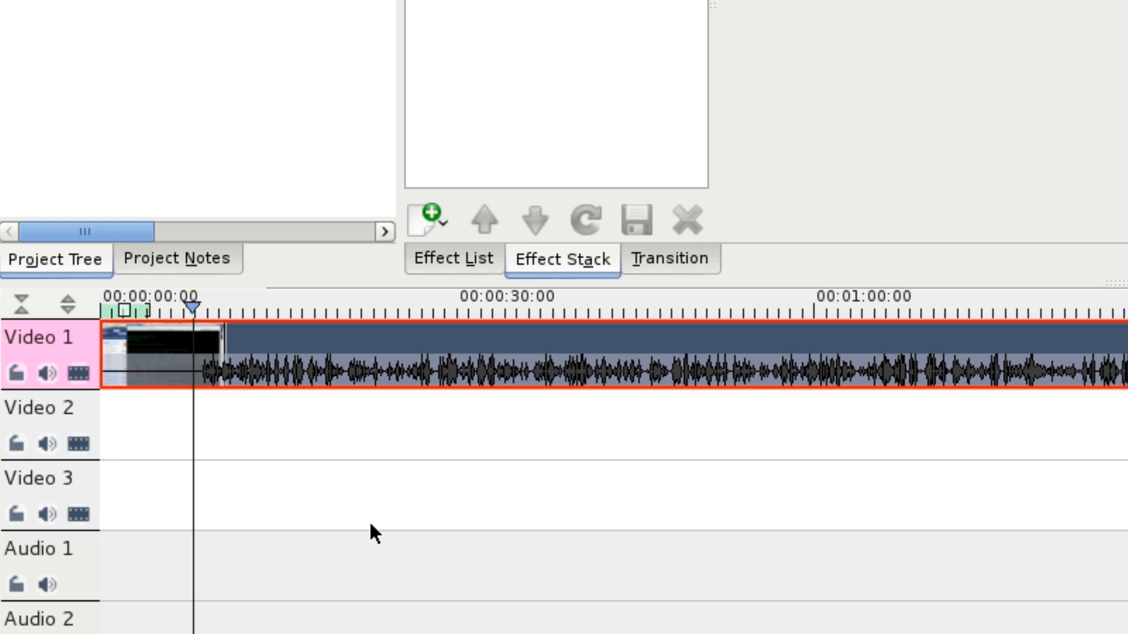
pyautogui.hotkey('shift', 'r')
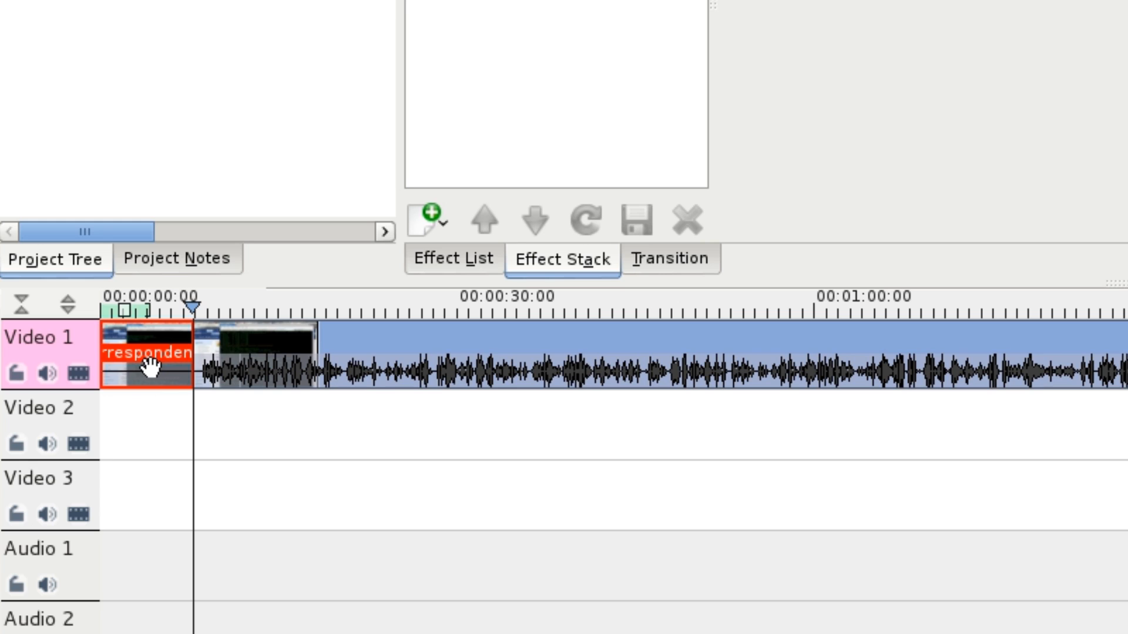
pyautogui.press('Delete')
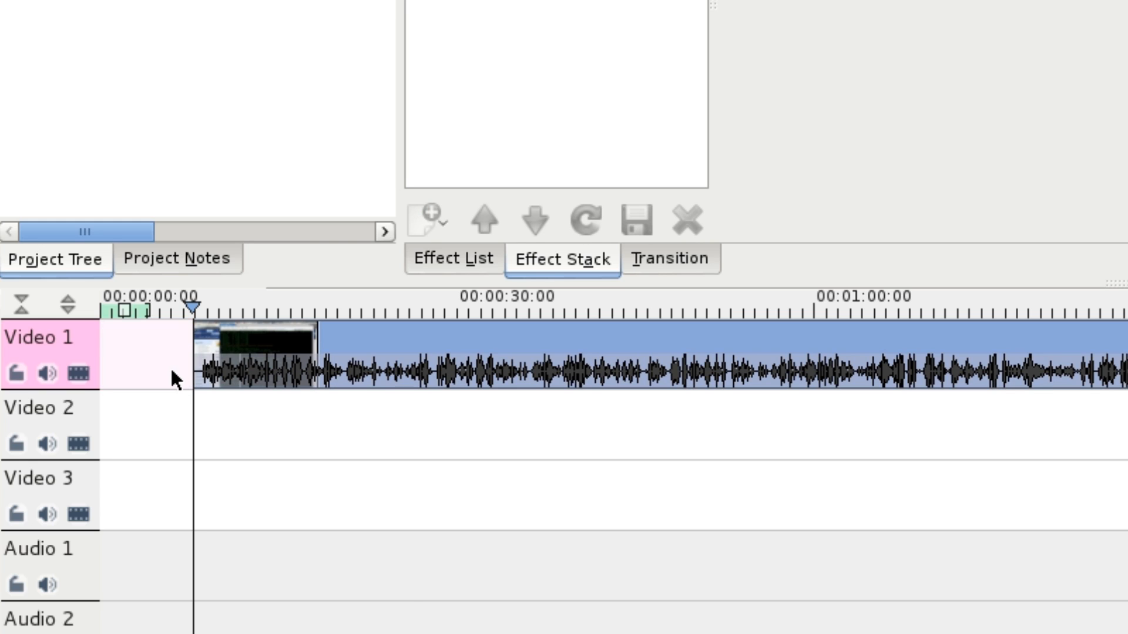
pyautogui.click(345, 403)
pyautogui.moveTo(461, 355); pyautogui.dragTo(370, 367)
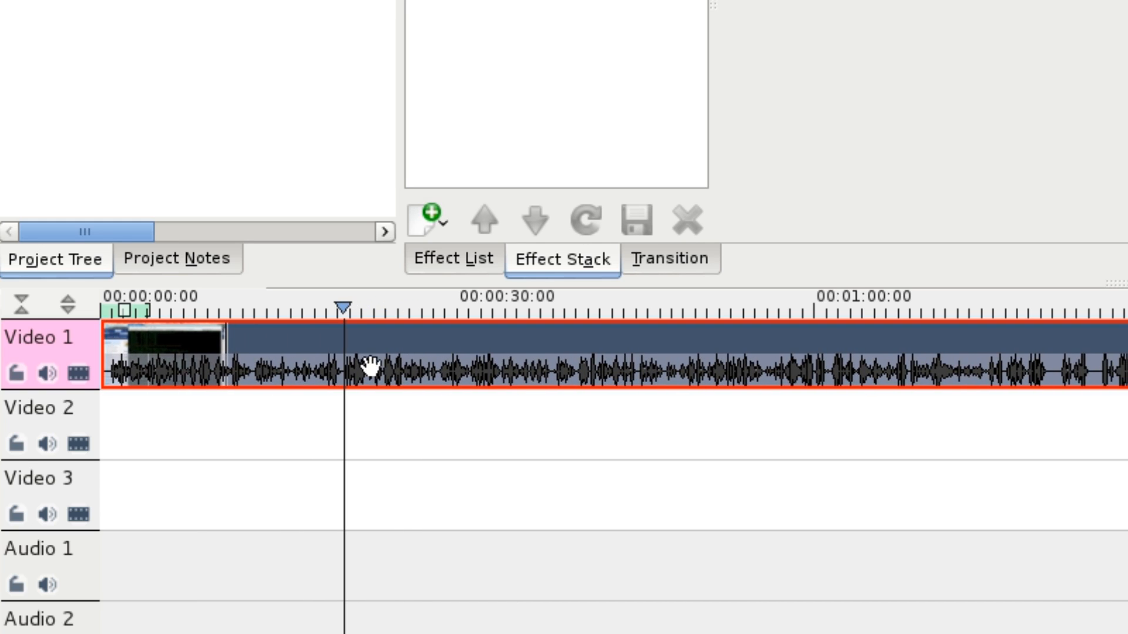
# - Apply the Pan and Zoom effect to the clip and add a keyframe at 00:00:10:02
pyautogui.click(222, 312)
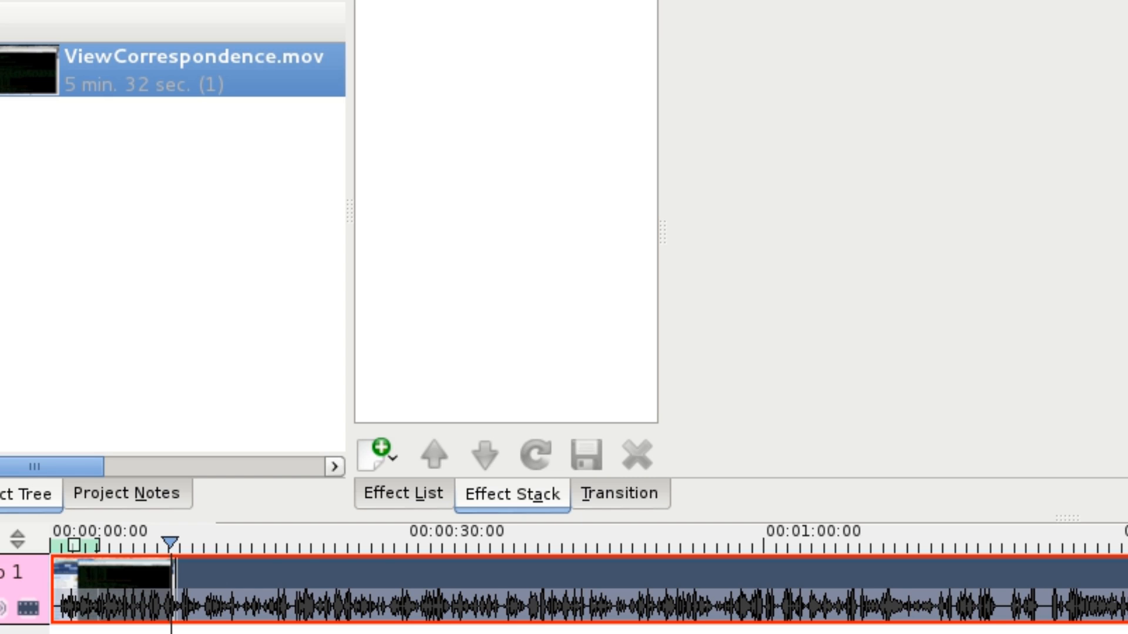
pyautogui.click(402, 495)
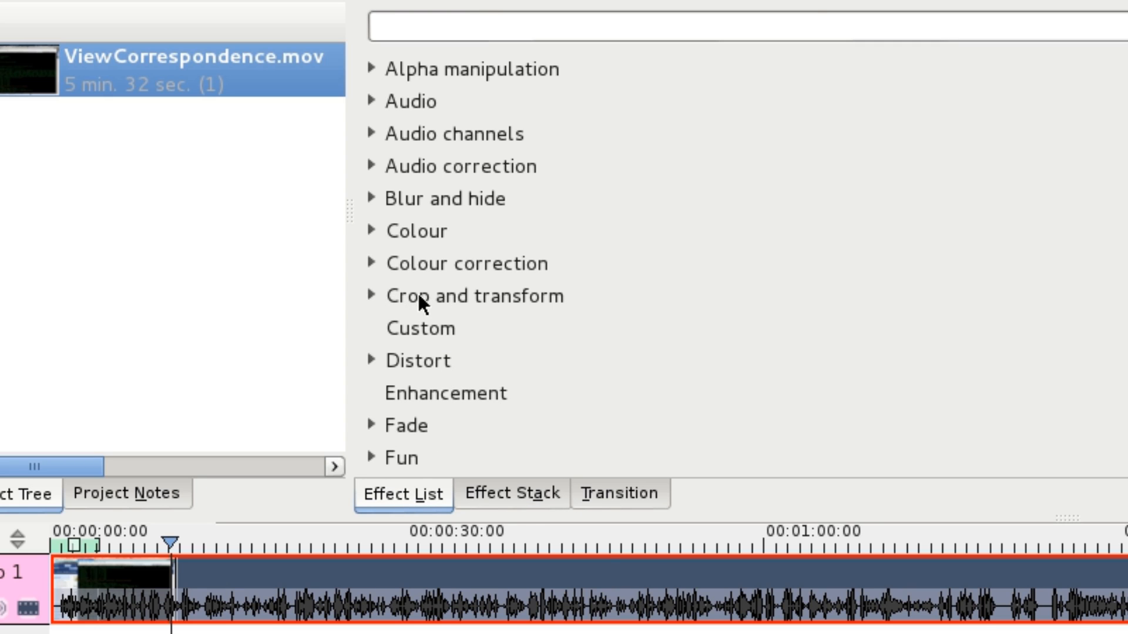
pyautogui.click(371, 294)
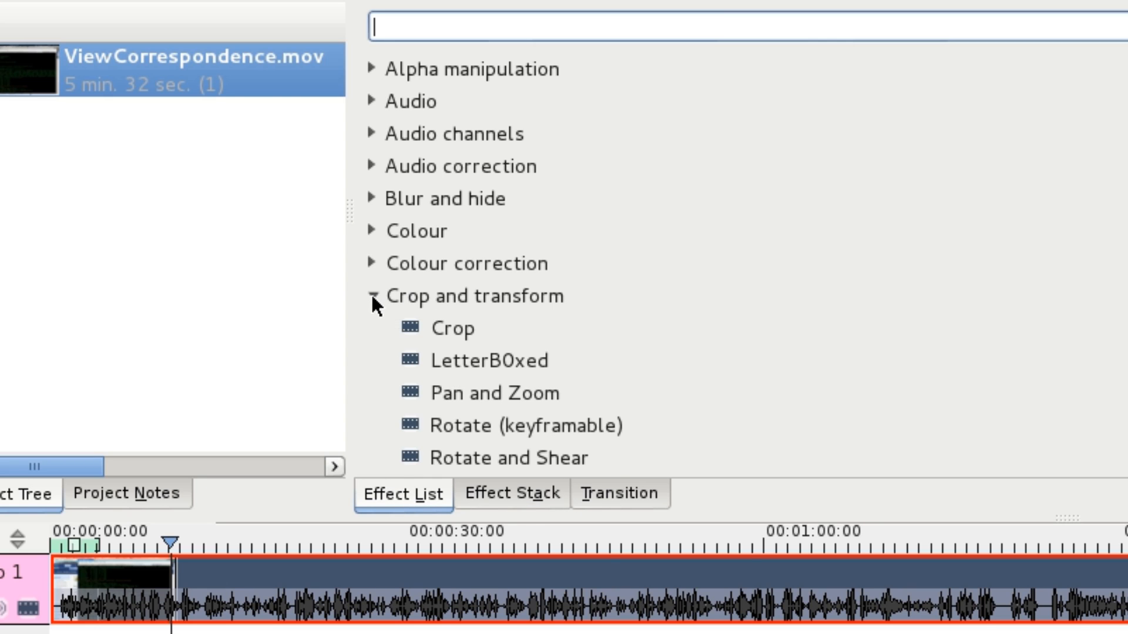
pyautogui.doubleClick(480, 390)
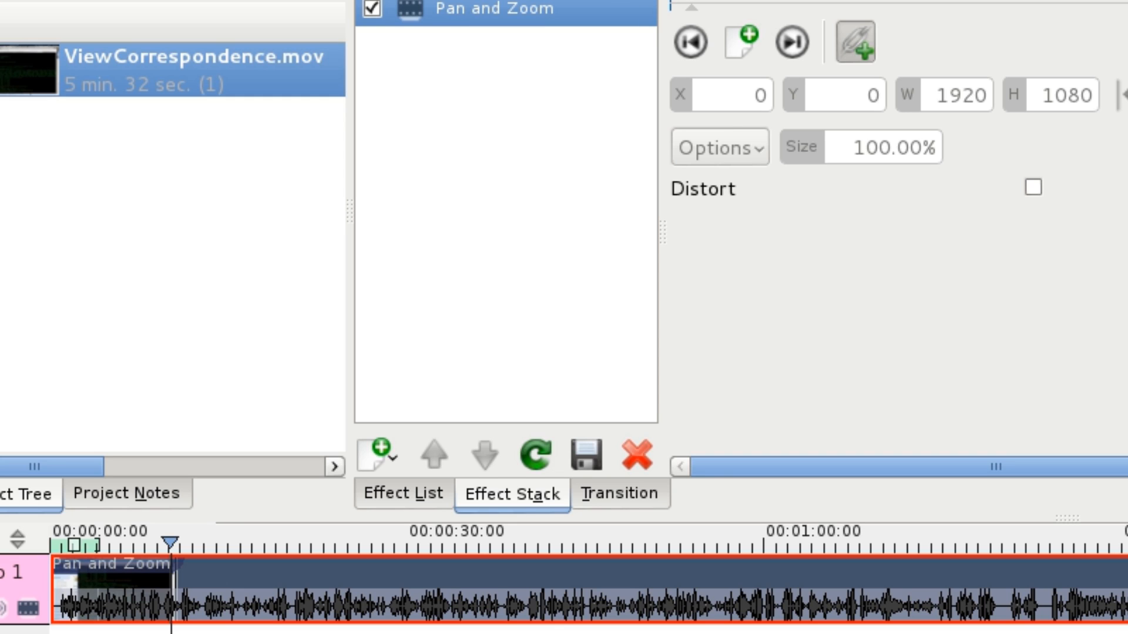
pyautogui.click(739, 47)
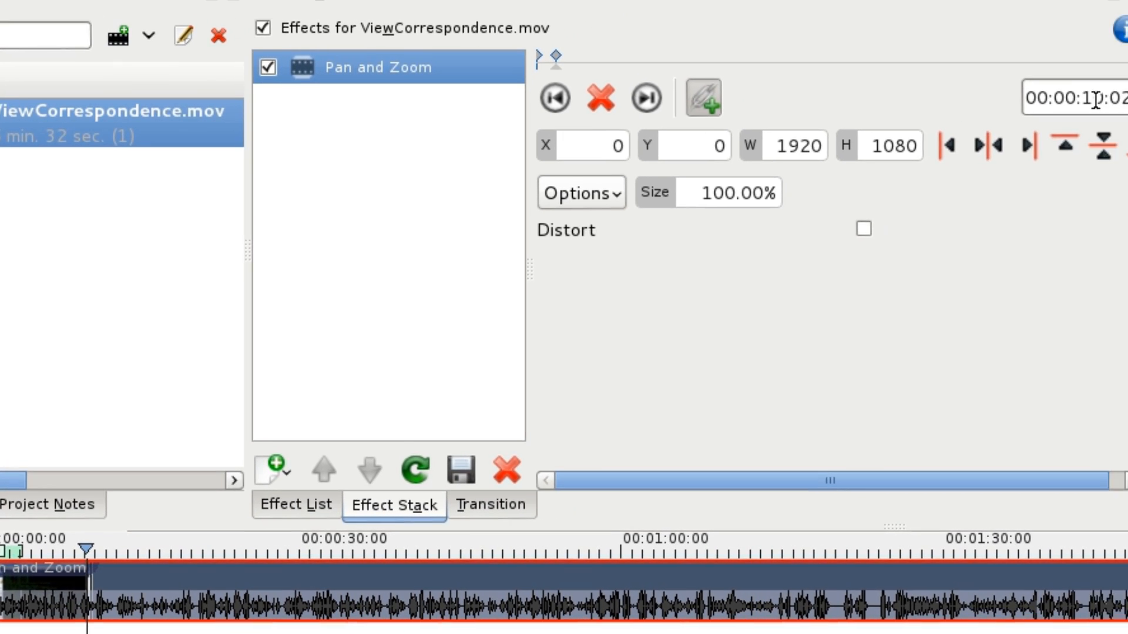
# - Set the effect position to 00:00:11:02 and add a second Pan and Zoom keyframe there
pyautogui.click(1095, 98)
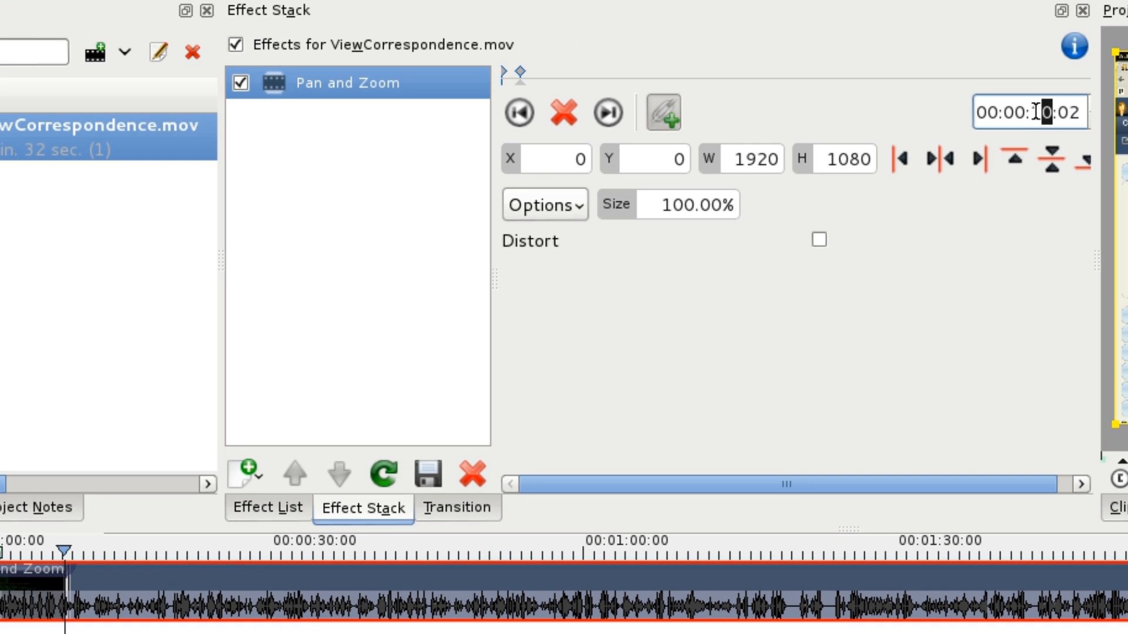
pyautogui.write('1')
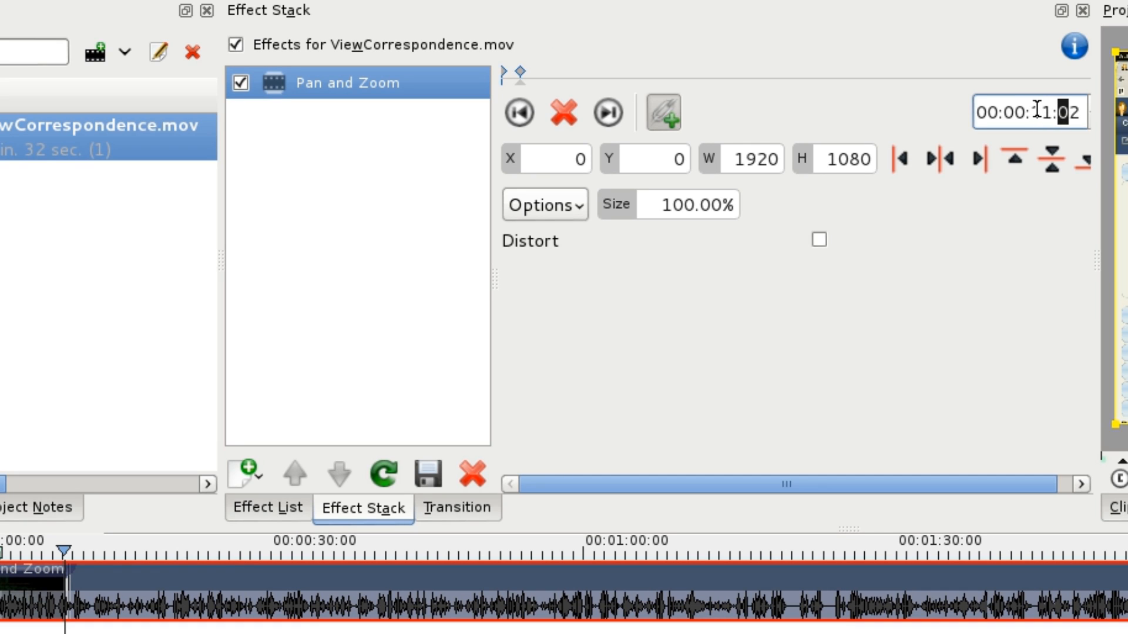
pyautogui.press('Return')
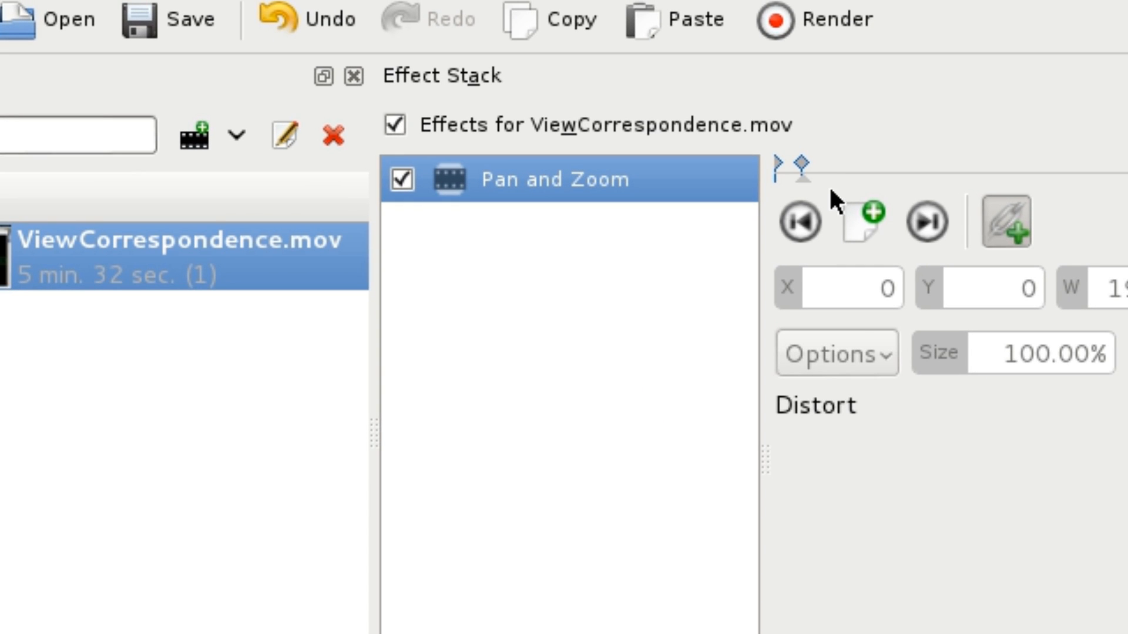
pyautogui.click(867, 219)
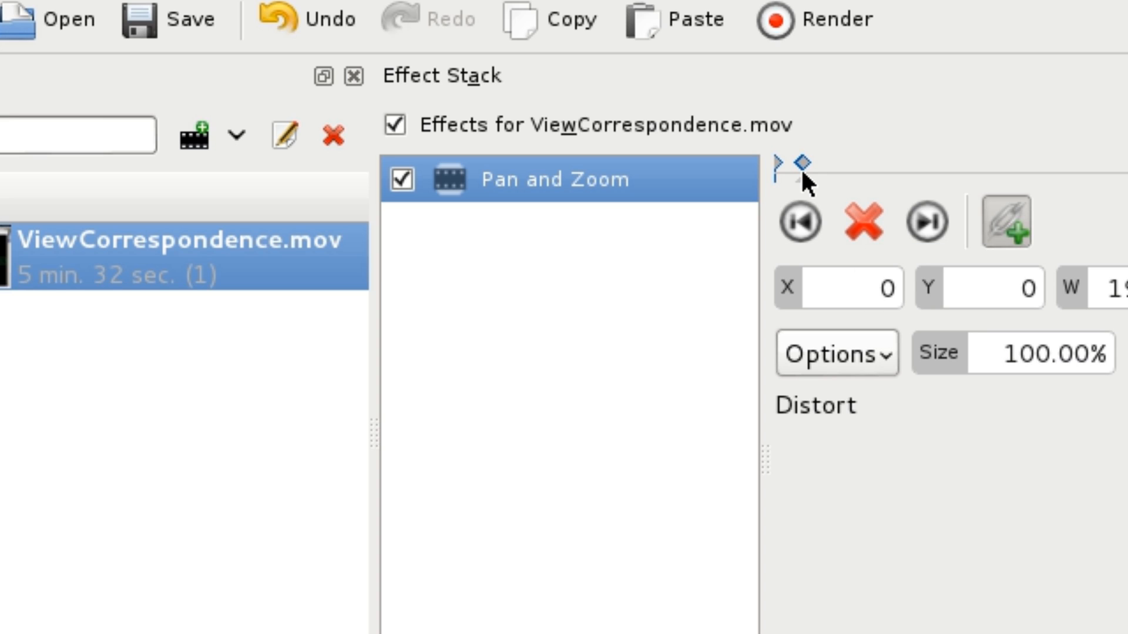
# - Set the 00:00:11:02 keyframe's size to 200% and shift the enlarged frame to about X -832, Y -1007
pyautogui.click(888, 284)
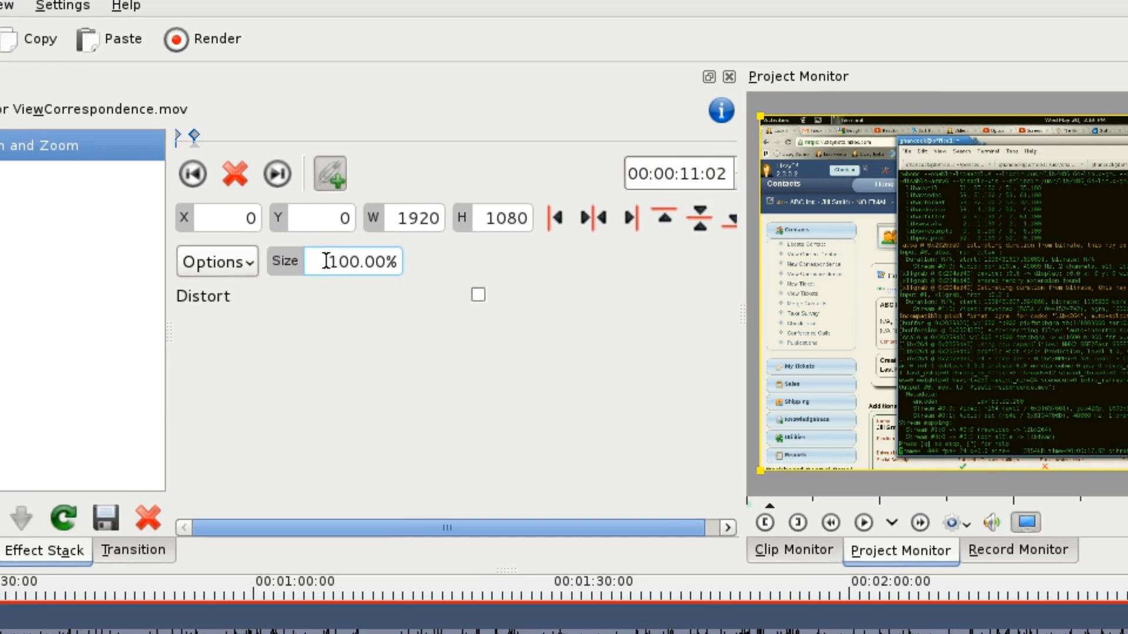
pyautogui.moveTo(998, 352); pyautogui.dragTo(1016, 352)
pyautogui.moveTo(201, 242); pyautogui.dragTo(221, 242)
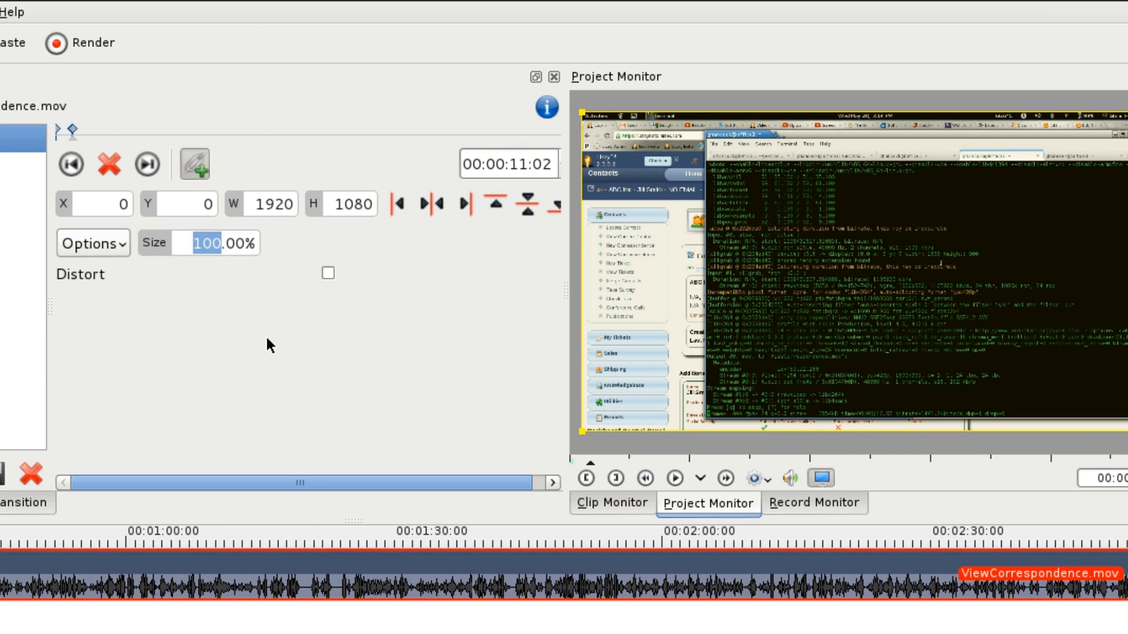
pyautogui.write('200')
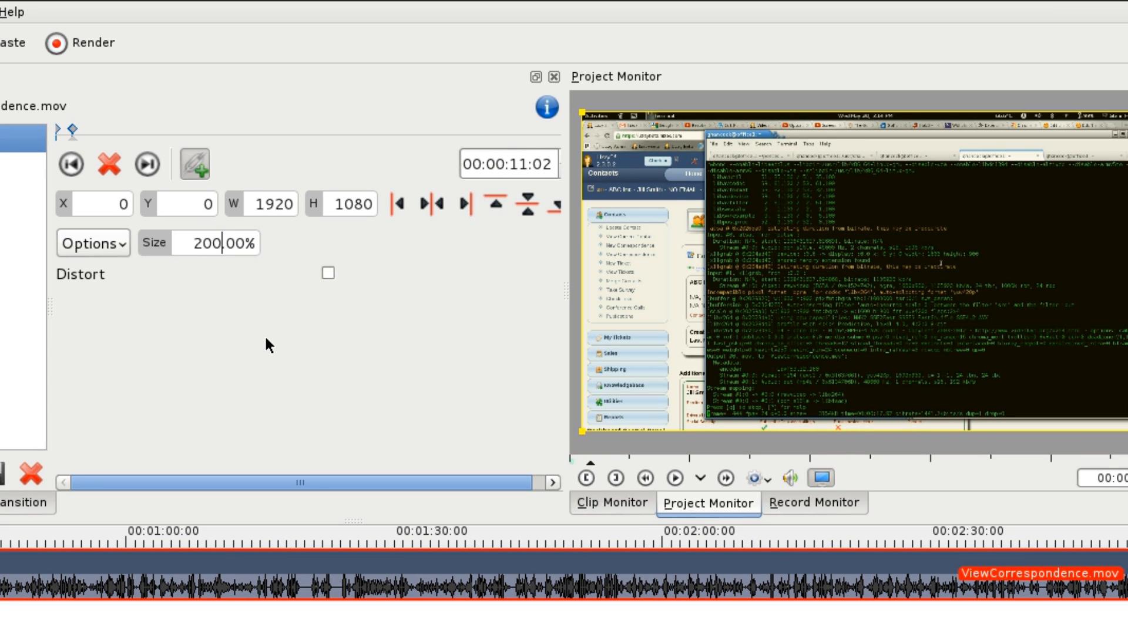
pyautogui.press('Return')
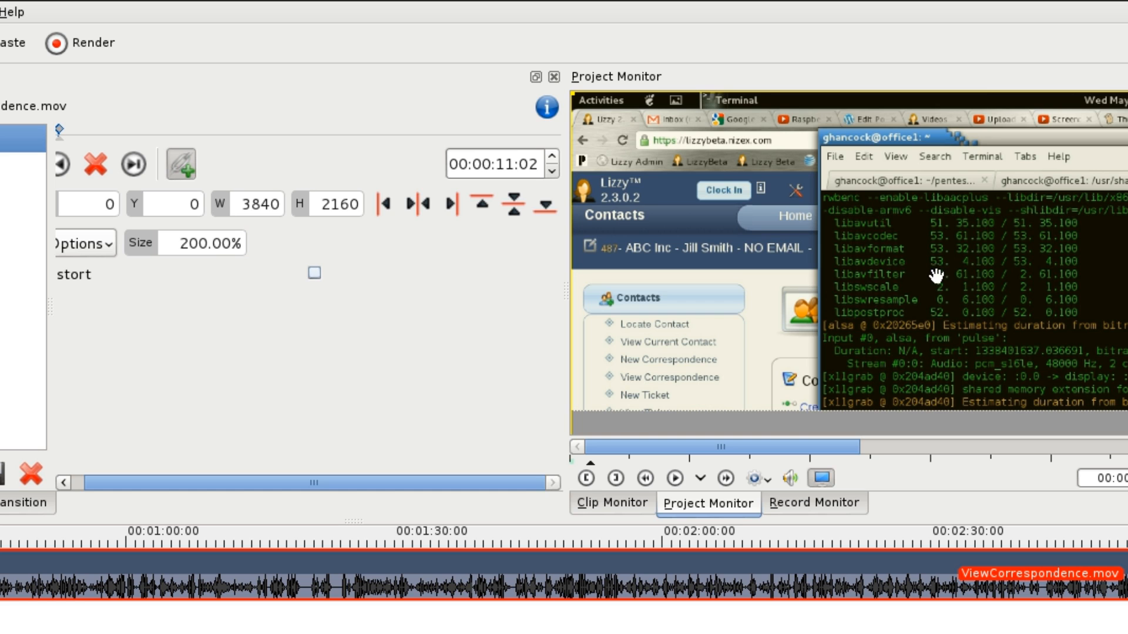
pyautogui.moveTo(962, 298); pyautogui.dragTo(820, 288)
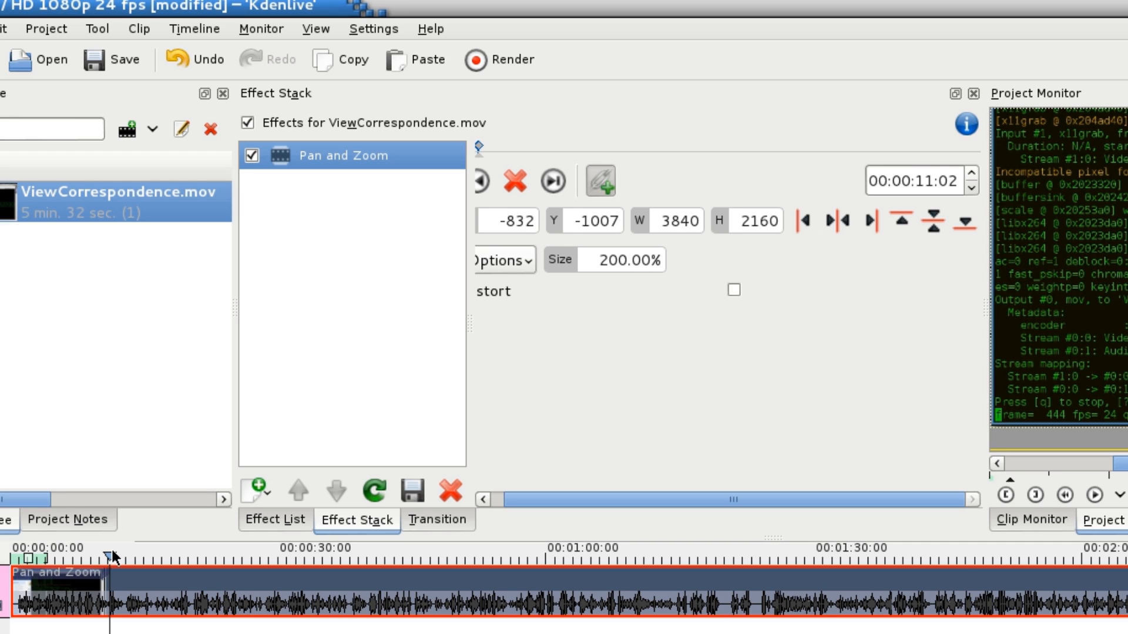
# - Add two more Pan and Zoom keyframes to the clip, at 00:00:21:02 and 00:00:22:02
pyautogui.click(199, 559)
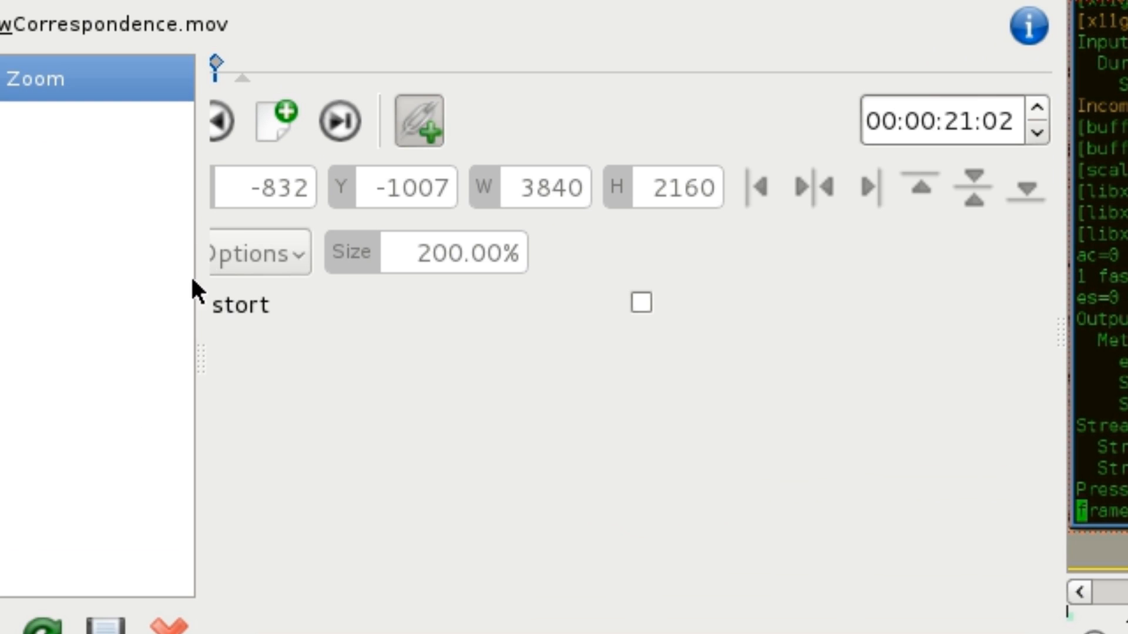
pyautogui.click(270, 125)
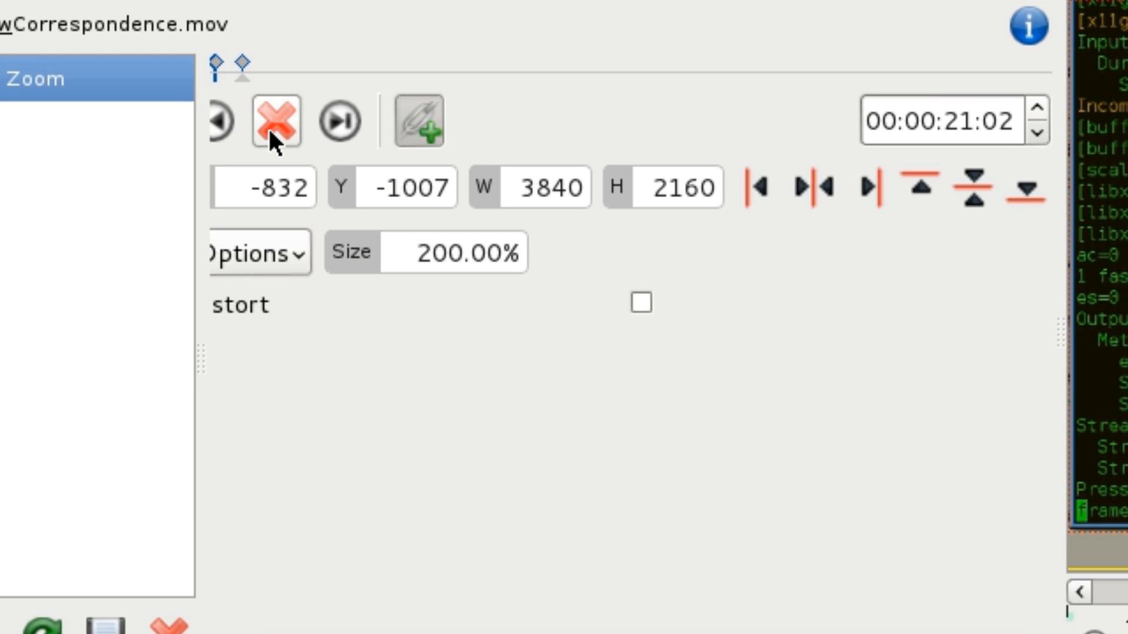
pyautogui.click(964, 120)
pyautogui.write('2')
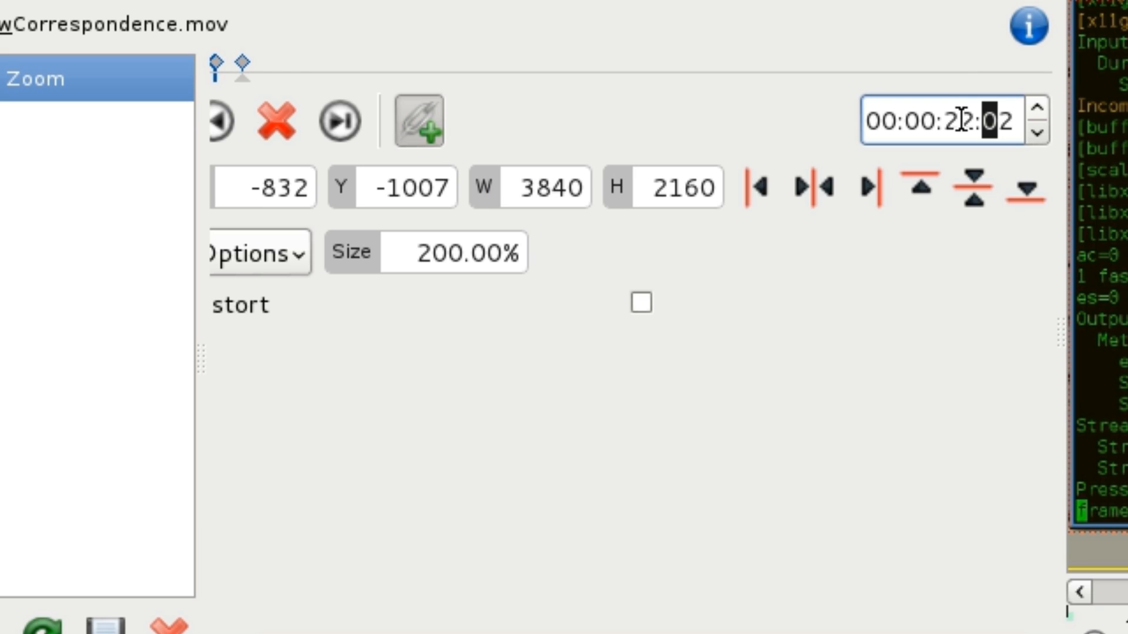
pyautogui.press('Return')
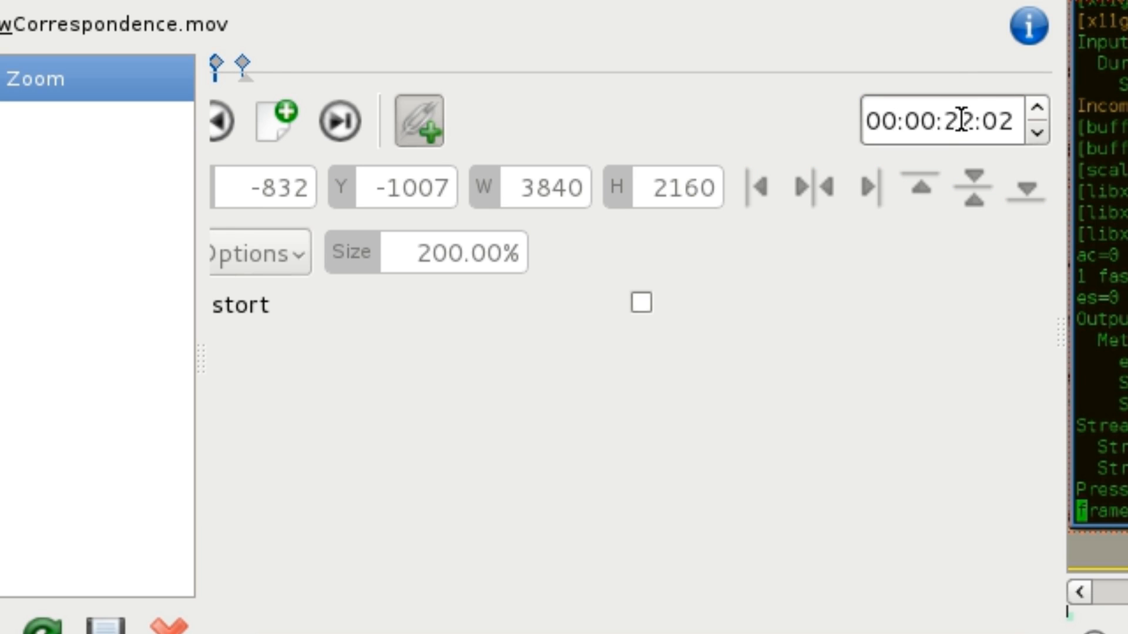
pyautogui.click(275, 125)
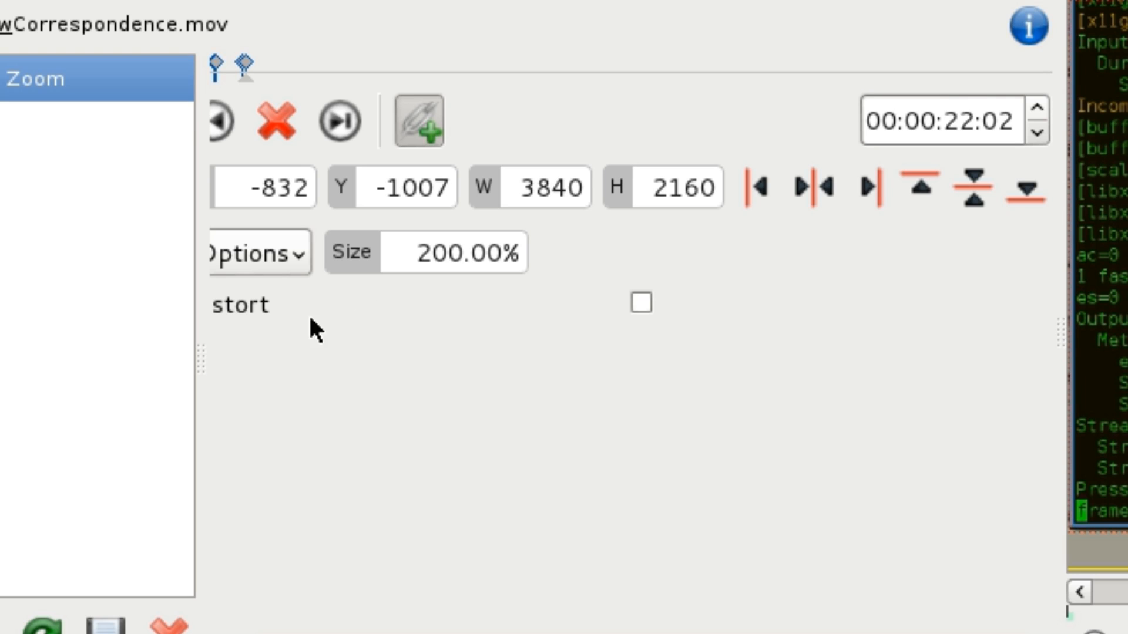
# - Set the 00:00:22:02 keyframe's size to 150% and shift the frame to about X -228, Y -157
pyautogui.doubleClick(435, 254)
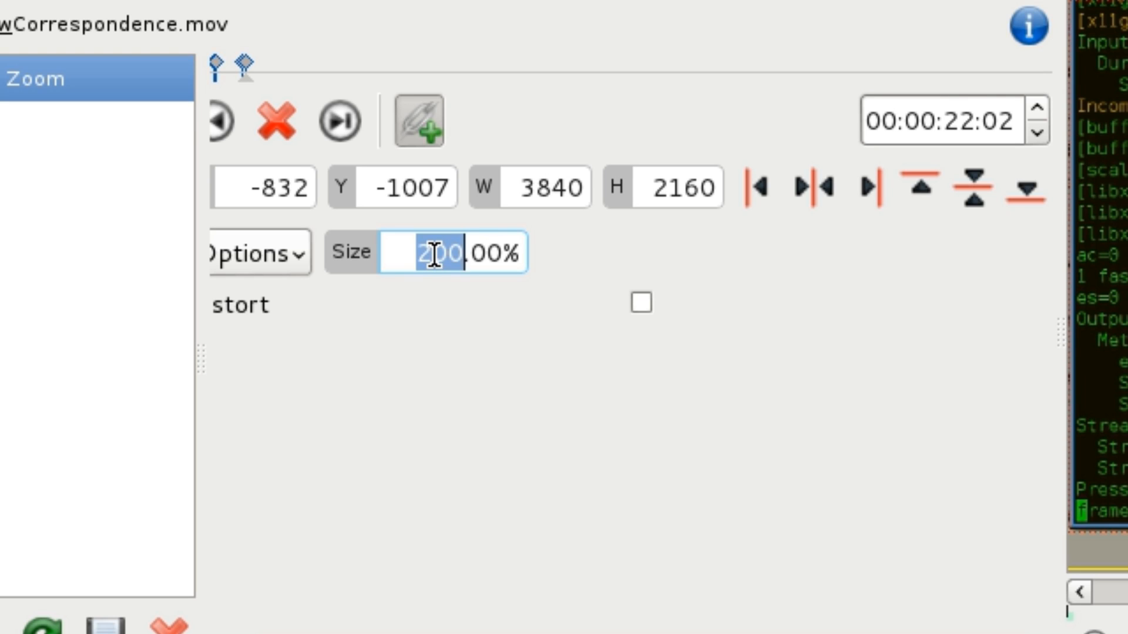
pyautogui.write('150')
pyautogui.press('Tab')
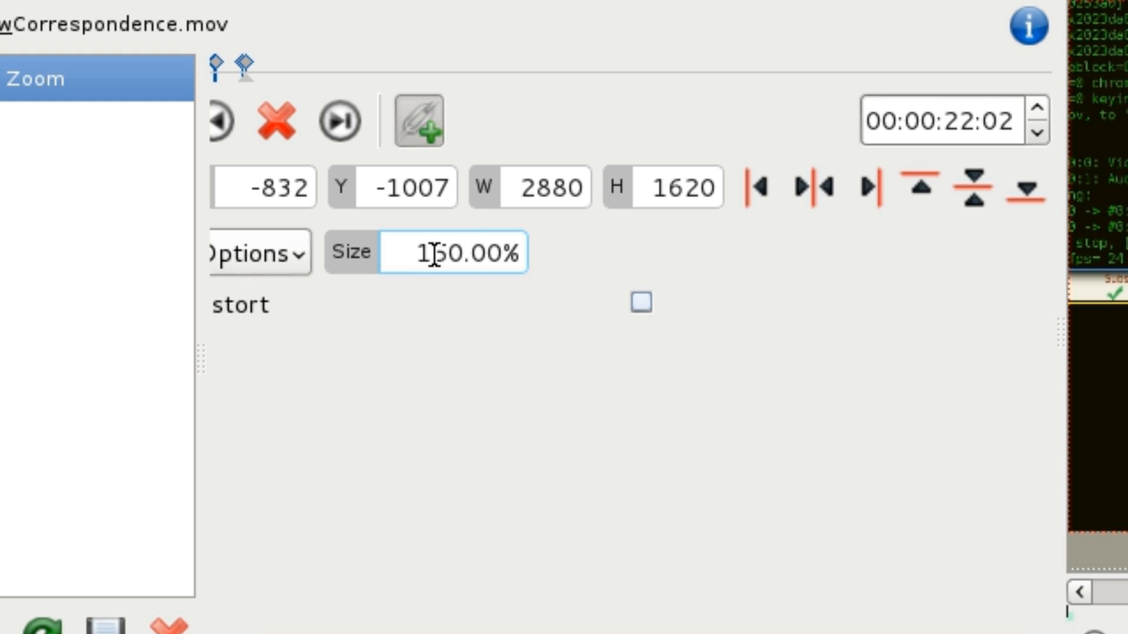
pyautogui.moveTo(1126, 282); pyautogui.dragTo(1127, 551)
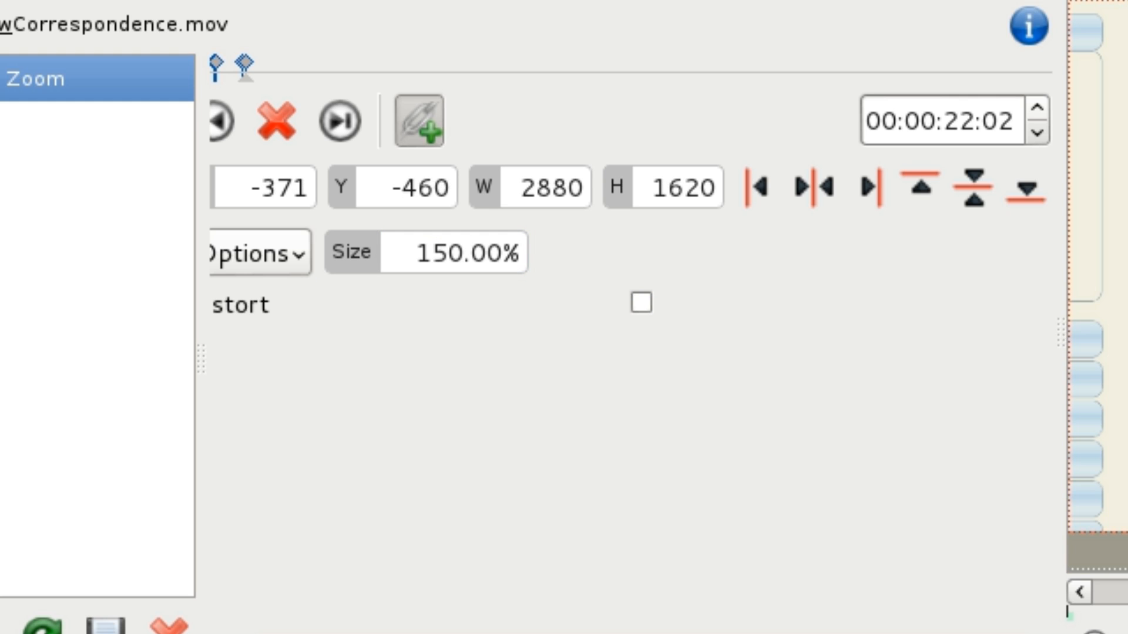
pyautogui.moveTo(1127, 136); pyautogui.dragTo(785, 272)
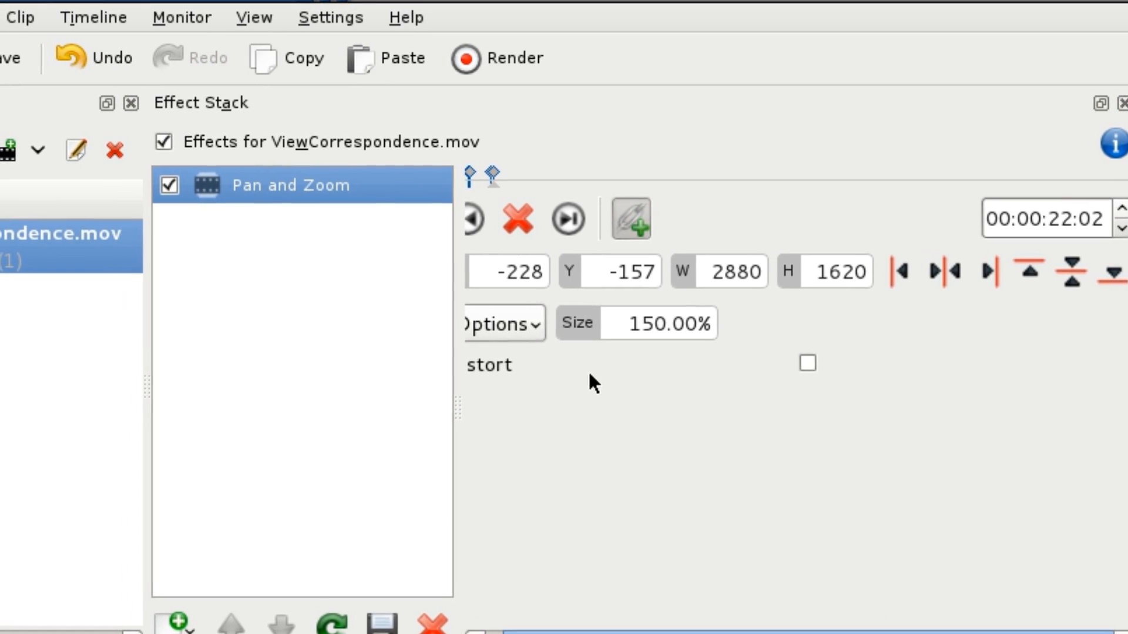
# - Open the render settings and set the destination to Favorites for the Screencasts profile
pyautogui.click(521, 57)
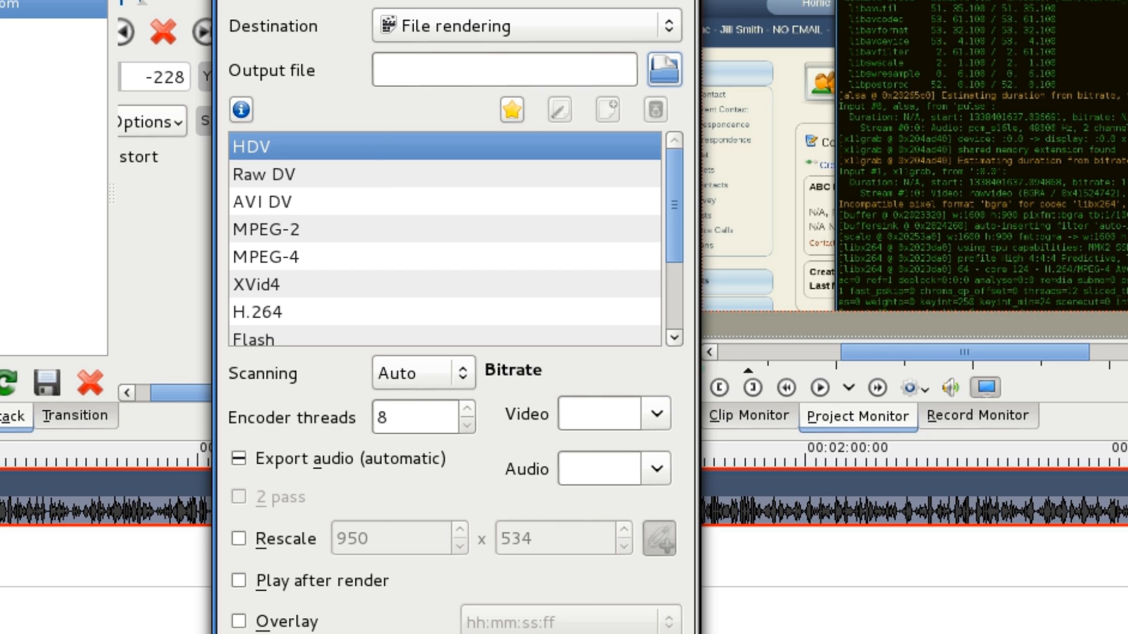
pyautogui.click(446, 18)
pyautogui.click(446, 53)
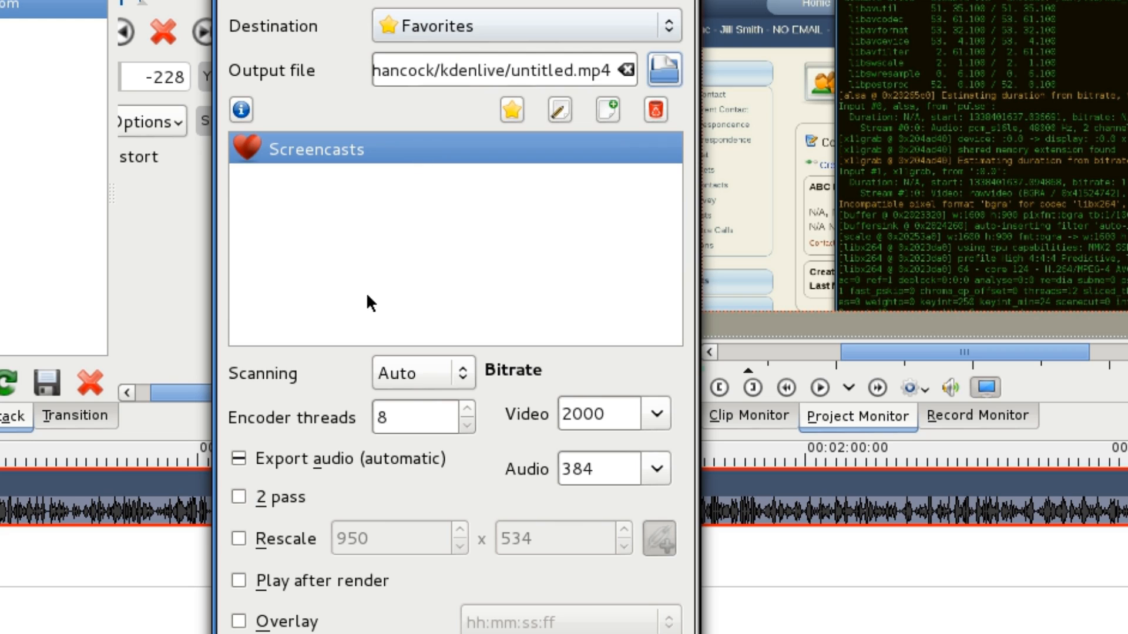